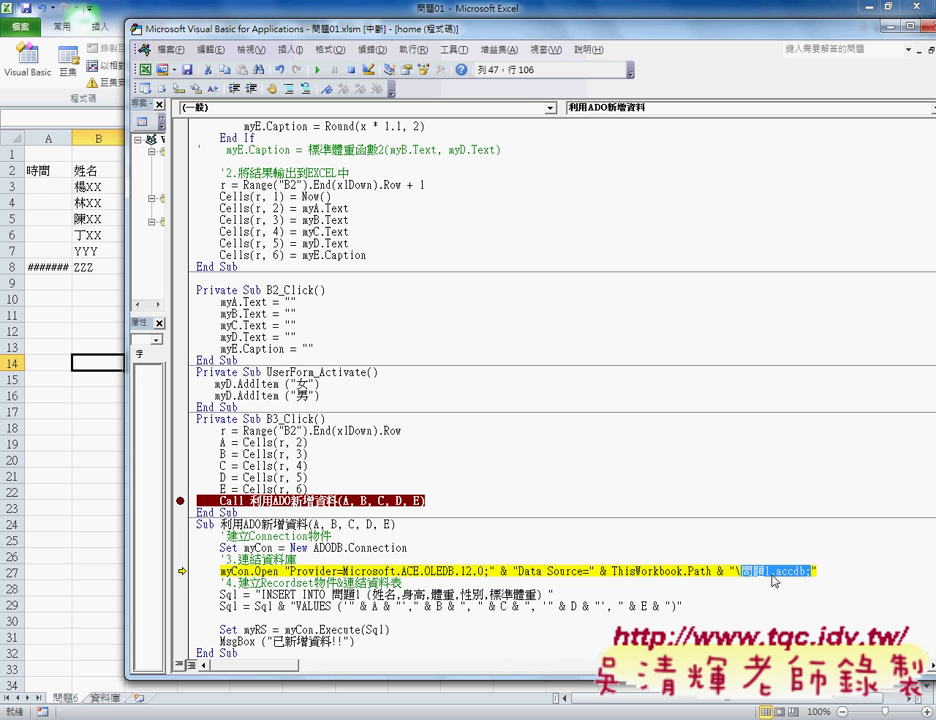
Step past myCon.Open and both Sql lines, checking that Sql holds the INSERT INTO text.
{"action": "key", "text": "F8"}
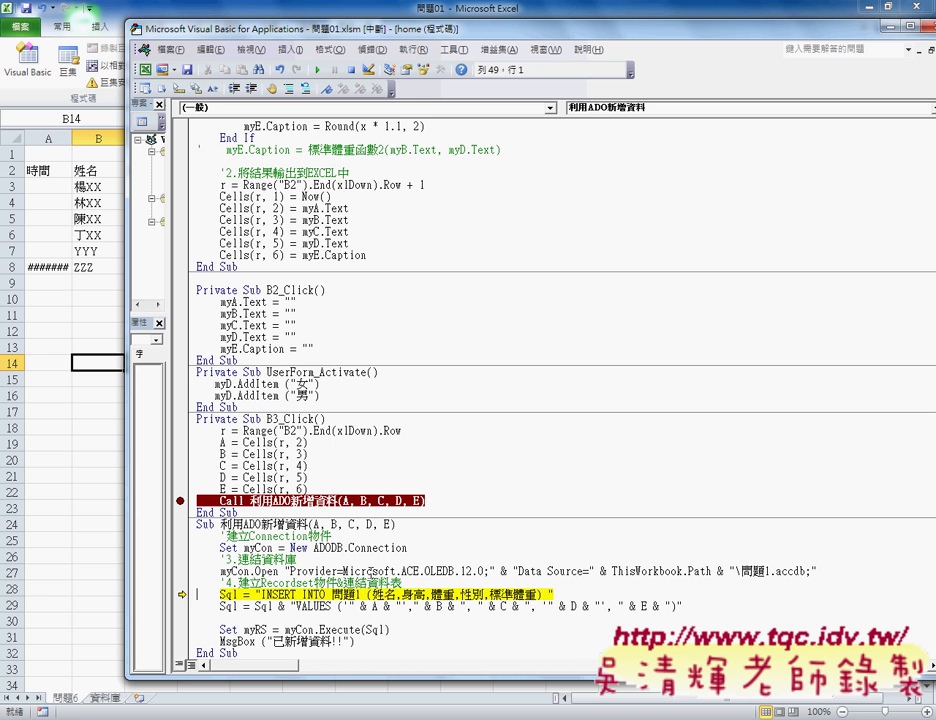
{"action": "key", "text": "F8"}
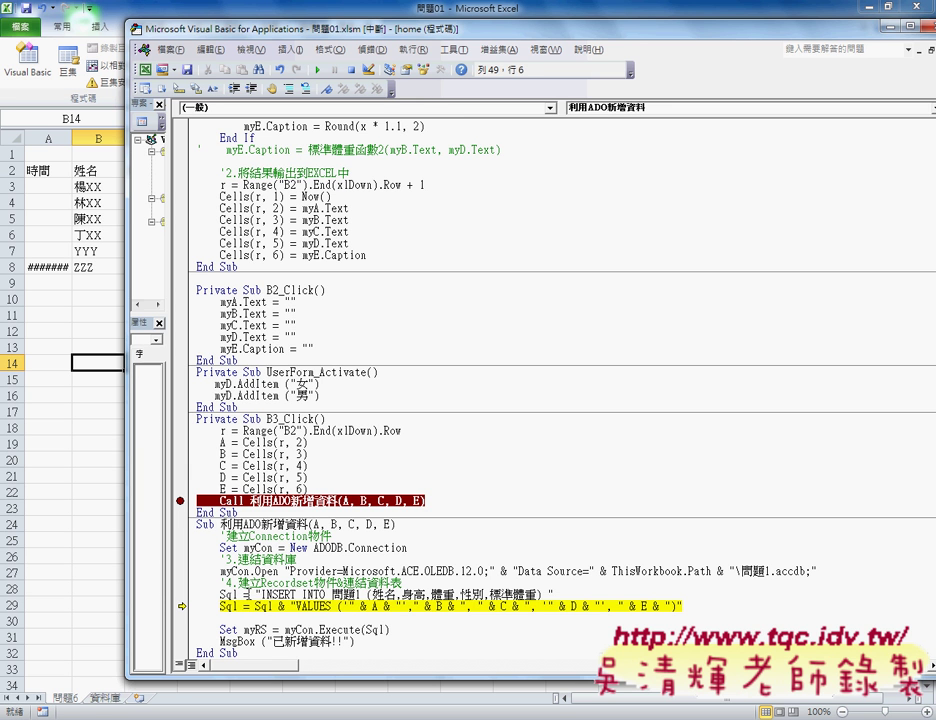
{"action": "left_click_drag", "start_coordinate": [253, 594], "coordinate": [553, 594]}
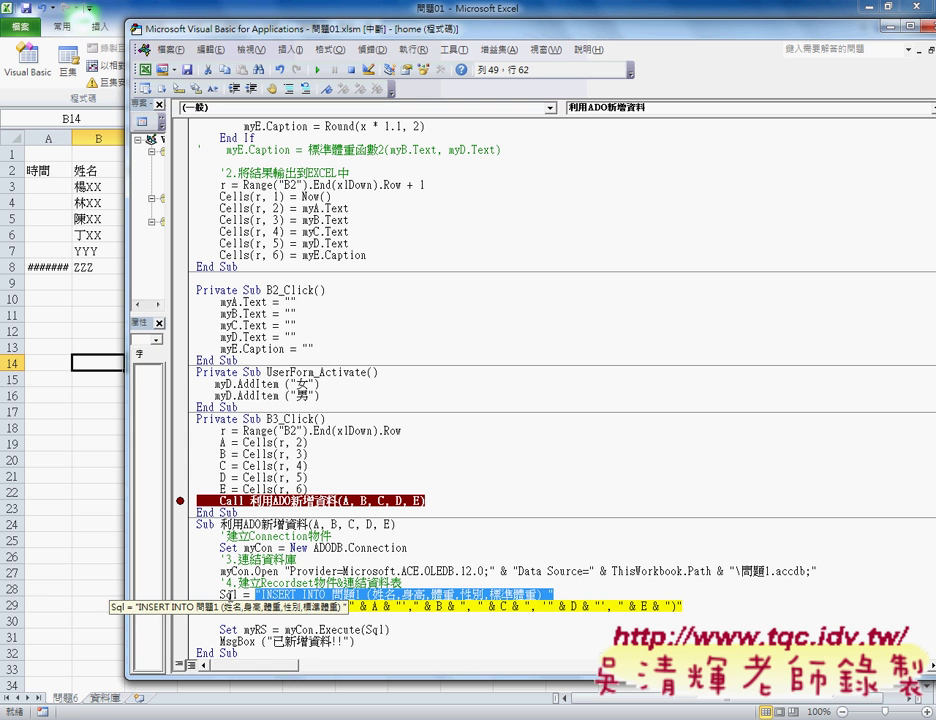
{"action": "double_click", "coordinate": [262, 606]}
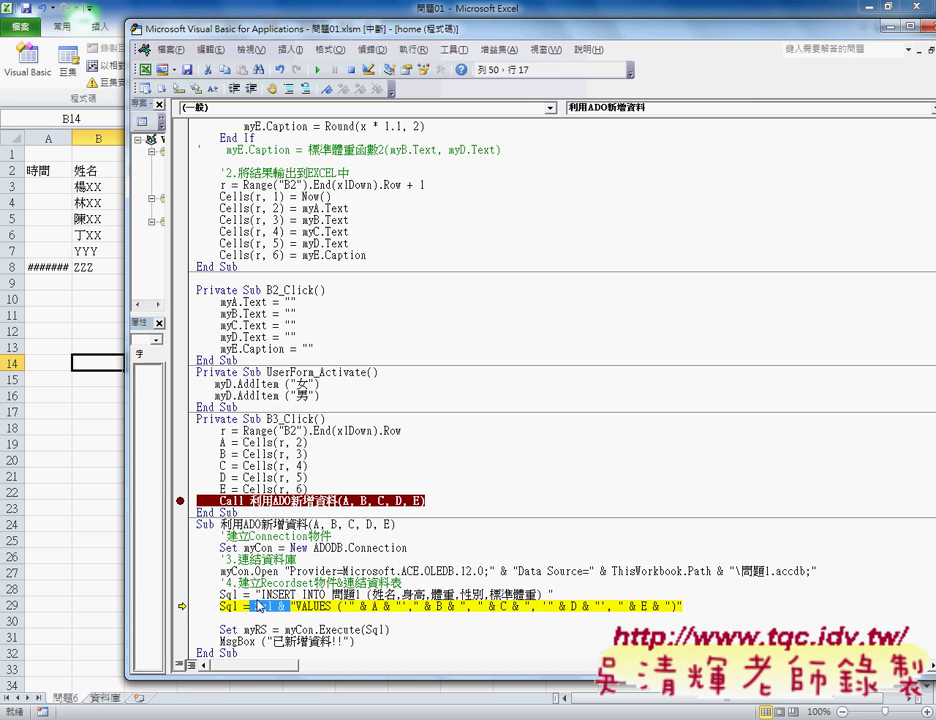
{"action": "key", "text": "F8"}
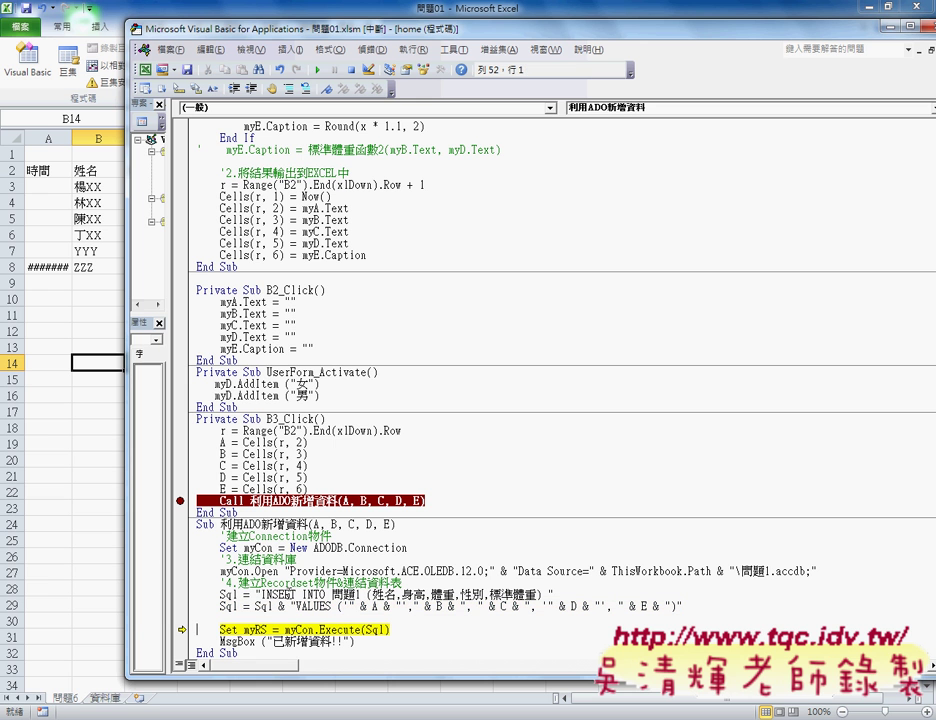
{"action": "mouse_move", "coordinate": [233, 605]}
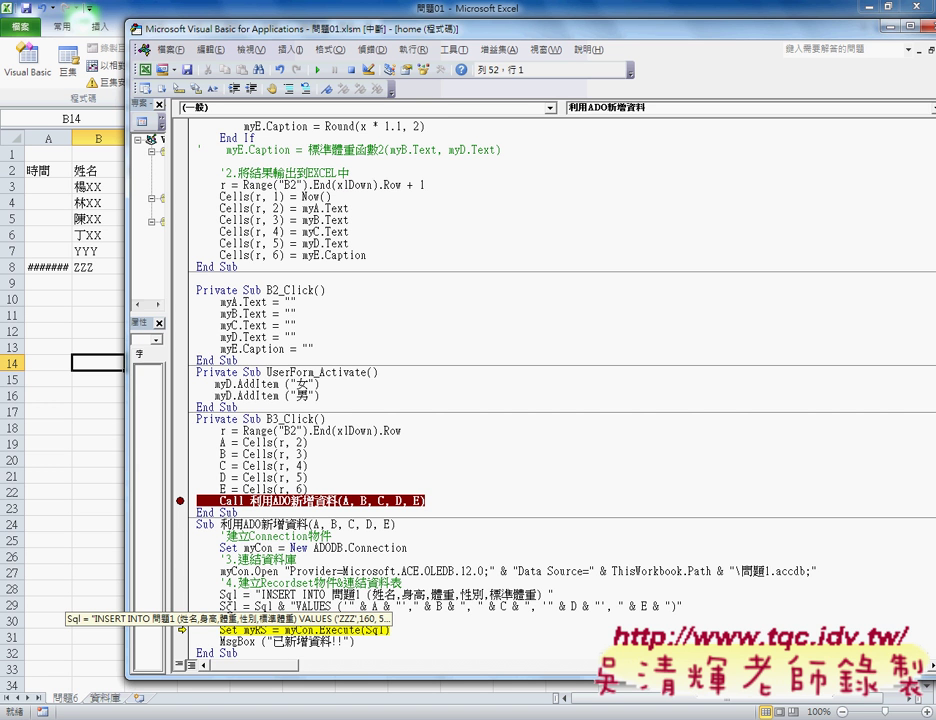
{"action": "key", "text": "ctrl+g"}
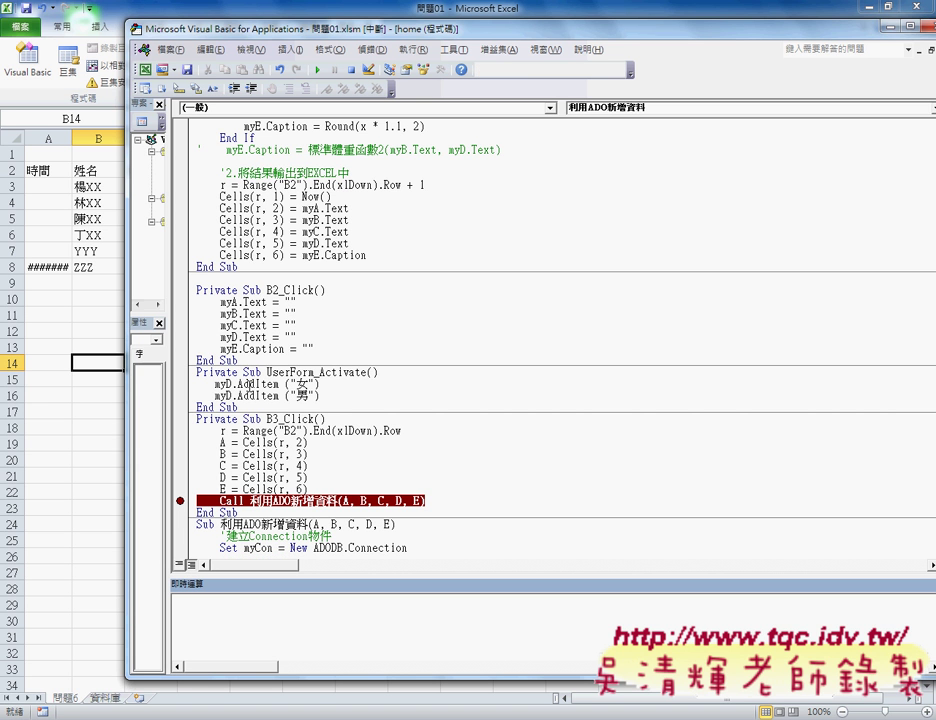
Print the built SQL string with '? sql' in the Immediate window.
{"action": "left_click", "coordinate": [251, 49]}
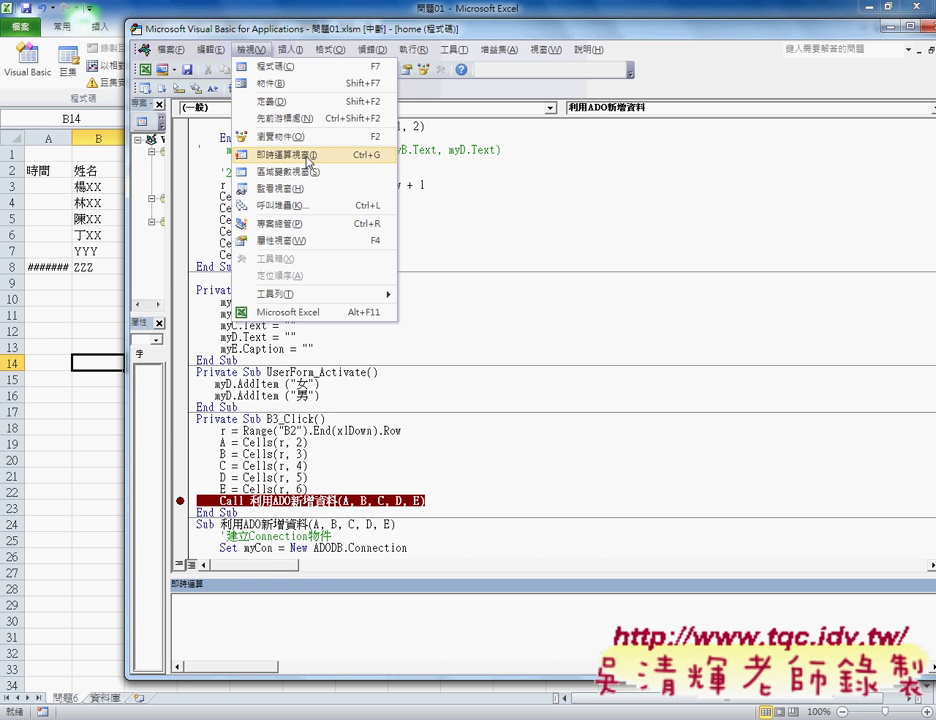
{"action": "left_click", "coordinate": [308, 608]}
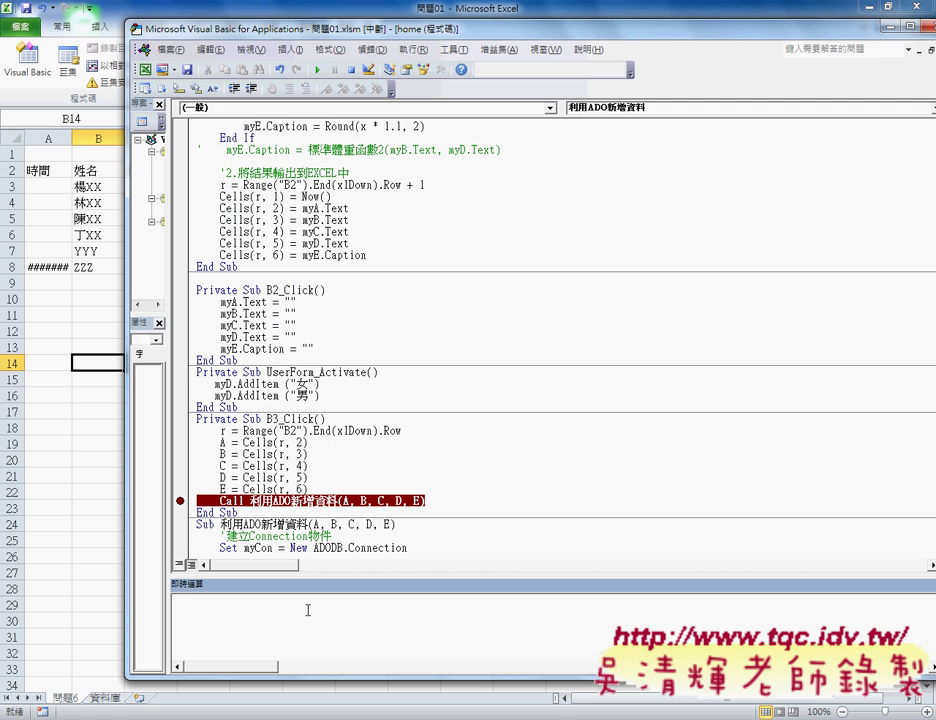
{"action": "type", "text": "? "}
{"action": "type", "text": "ㄙㄟ"}
{"action": "key", "text": "Escape"}
{"action": "type", "text": "s"}
{"action": "type", "text": "ql"}
{"action": "key", "text": "Return"}
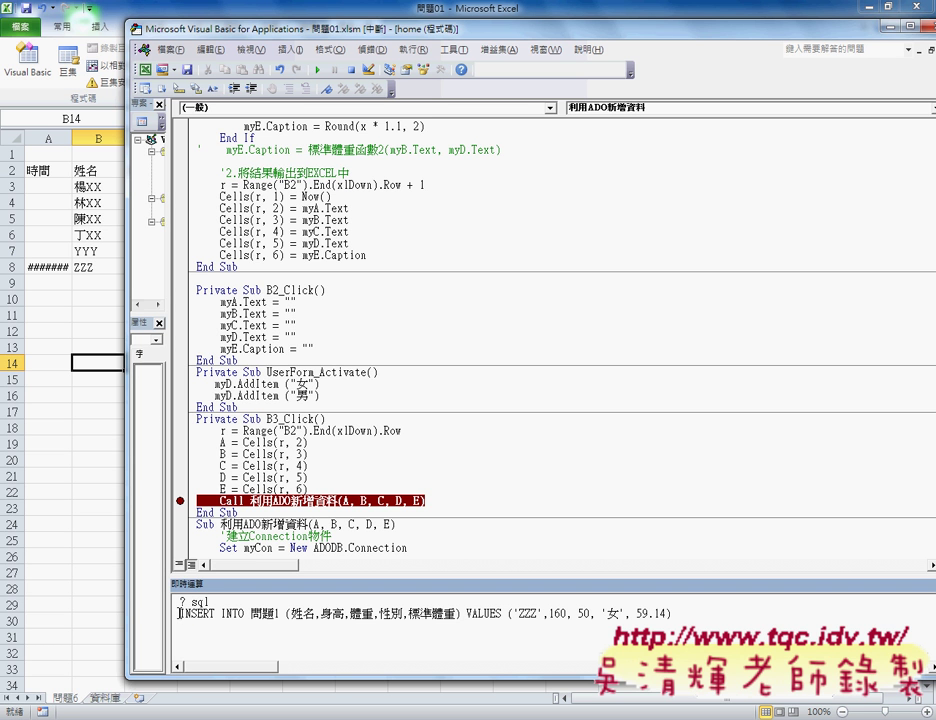
Annotate the statement's table name 問題1, field names, values bracket, separators and numbers 160, 50, 59.14.
{"action": "left_click_drag", "start_coordinate": [180, 613], "coordinate": [683, 611]}
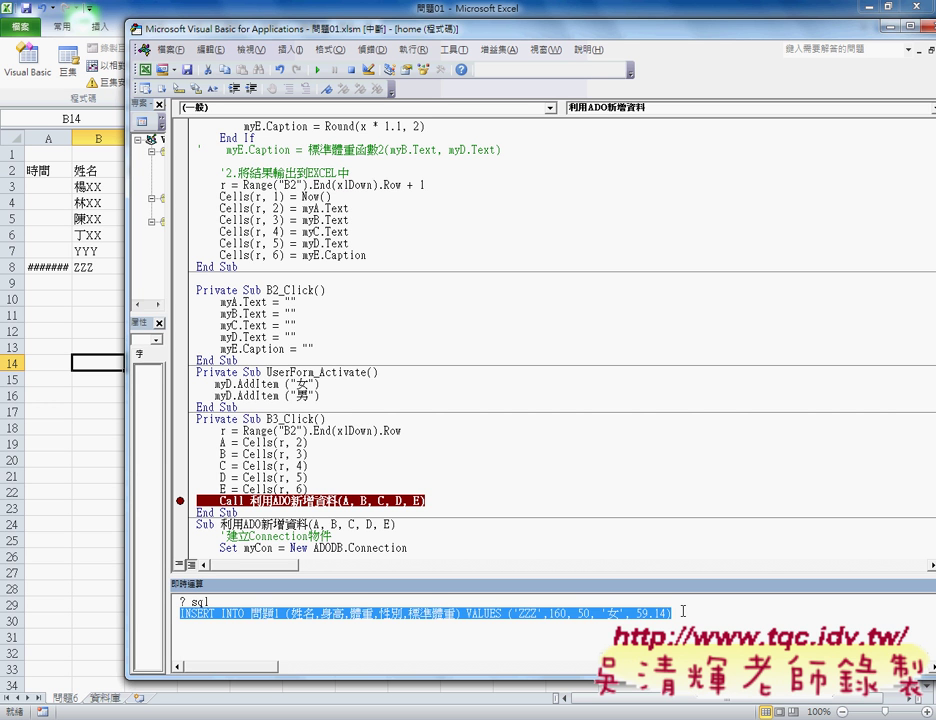
{"action": "left_click", "coordinate": [683, 611]}
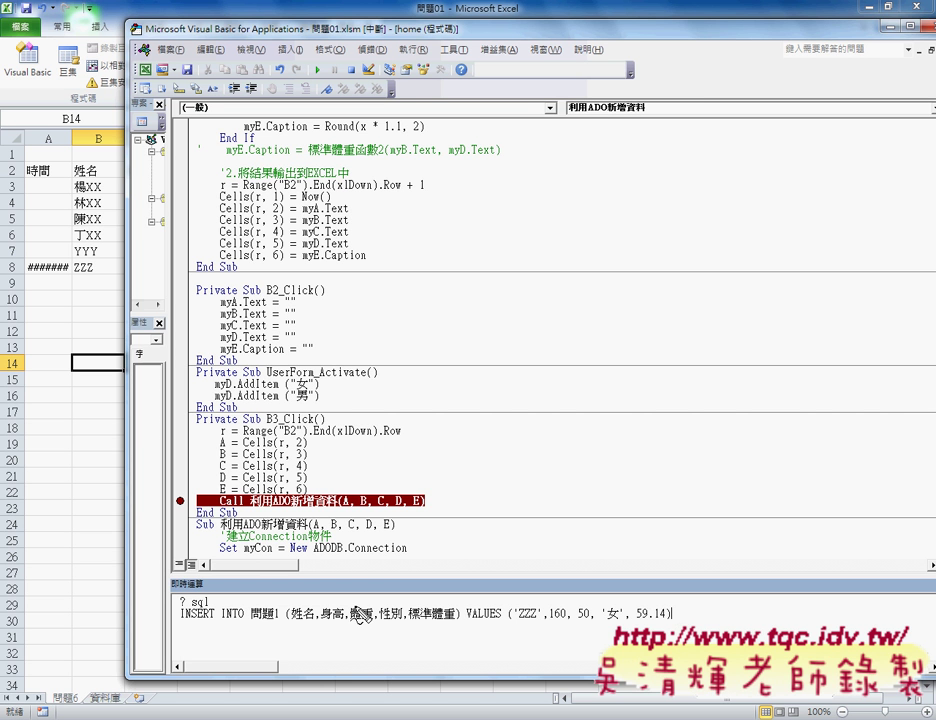
{"action": "left_click_drag", "start_coordinate": [252, 624], "coordinate": [279, 623]}
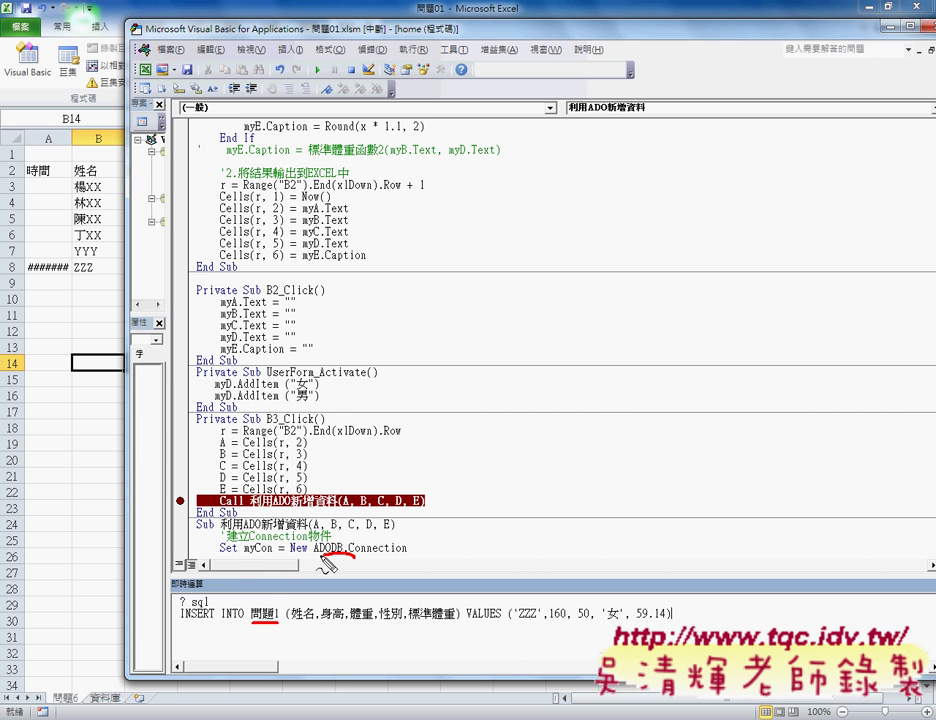
{"action": "left_click_drag", "start_coordinate": [355, 555], "coordinate": [283, 607]}
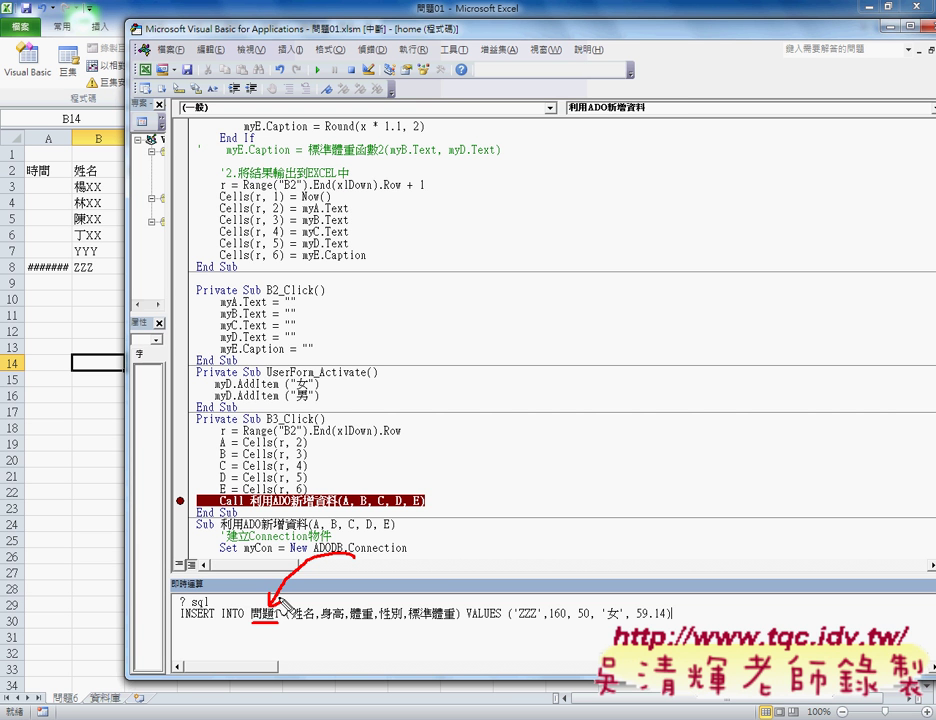
{"action": "left_click_drag", "start_coordinate": [293, 625], "coordinate": [470, 632]}
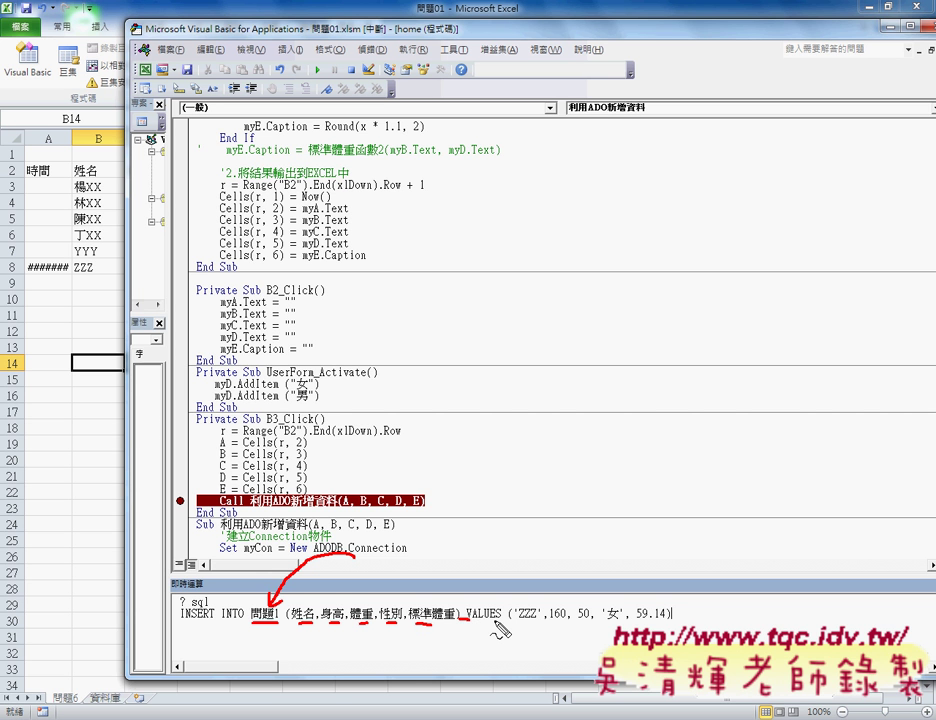
{"action": "mouse_move", "coordinate": [495, 625]}
{"action": "left_mouse_down"}
{"action": "mouse_move", "coordinate": [510, 612]}
{"action": "mouse_move", "coordinate": [507, 625]}
{"action": "left_mouse_up"}
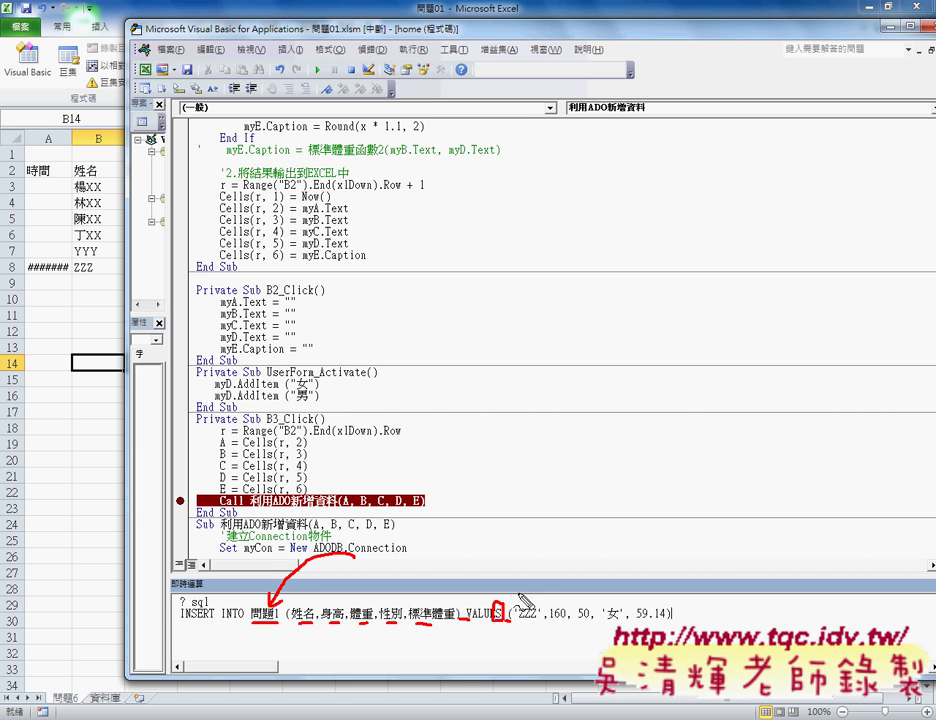
{"action": "mouse_move", "coordinate": [512, 566]}
{"action": "left_mouse_down"}
{"action": "mouse_move", "coordinate": [512, 577]}
{"action": "mouse_move", "coordinate": [545, 580]}
{"action": "left_mouse_up"}
{"action": "mouse_move", "coordinate": [603, 566]}
{"action": "left_mouse_down"}
{"action": "mouse_move", "coordinate": [603, 576]}
{"action": "mouse_move", "coordinate": [622, 575]}
{"action": "left_mouse_up"}
{"action": "left_click_drag", "start_coordinate": [553, 626], "coordinate": [589, 626]}
{"action": "left_click_drag", "start_coordinate": [624, 624], "coordinate": [656, 619]}
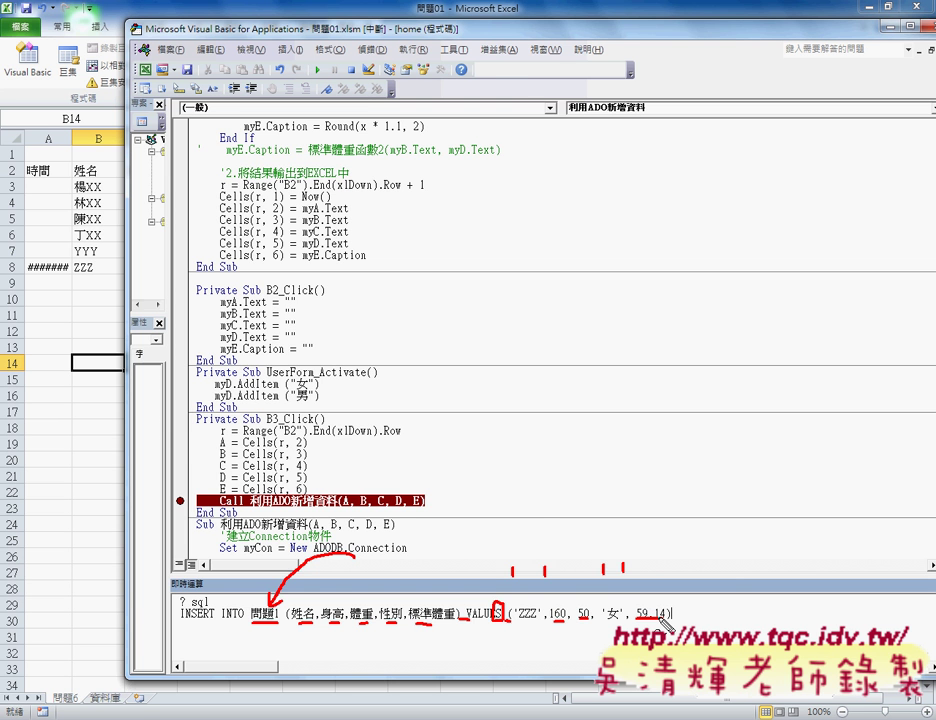
{"action": "key", "text": "Escape"}
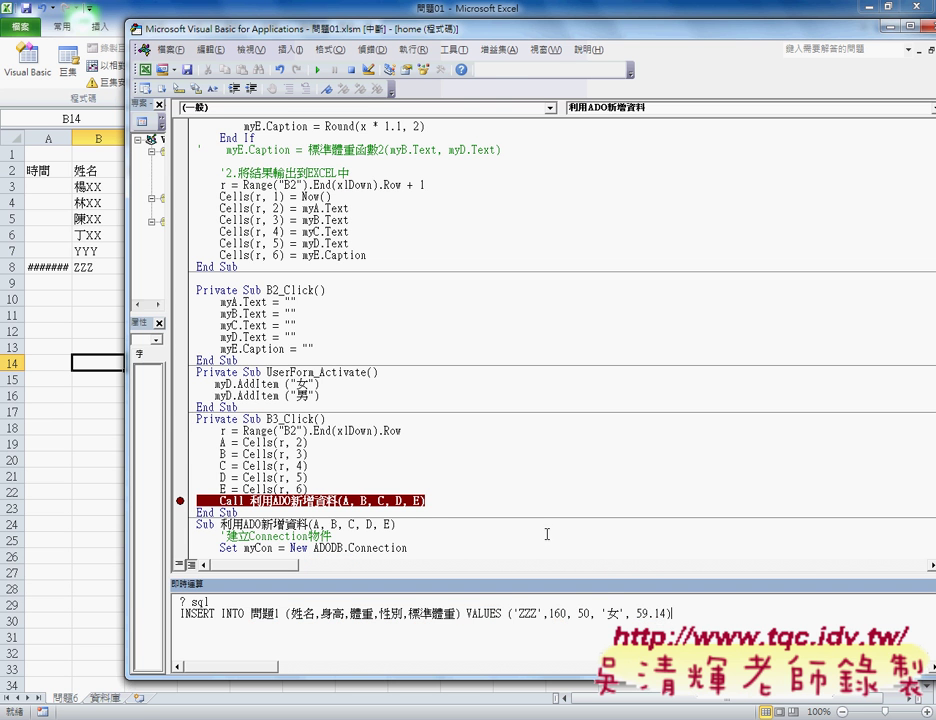
Highlight myCon and Execute in the paused myCon.Execute line.
{"action": "left_click", "coordinate": [541, 456]}
{"action": "scroll", "coordinate": [540, 456], "scroll_direction": "down", "scroll_amount": 2}
{"action": "scroll", "coordinate": [536, 536], "scroll_direction": "down", "scroll_amount": 1}
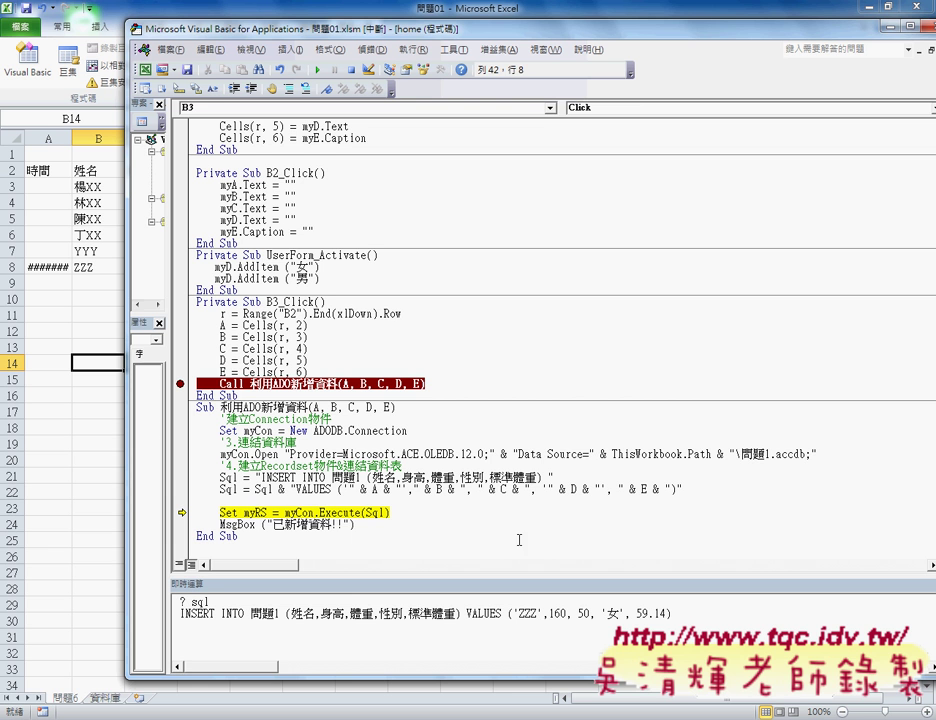
{"action": "double_click", "coordinate": [297, 512]}
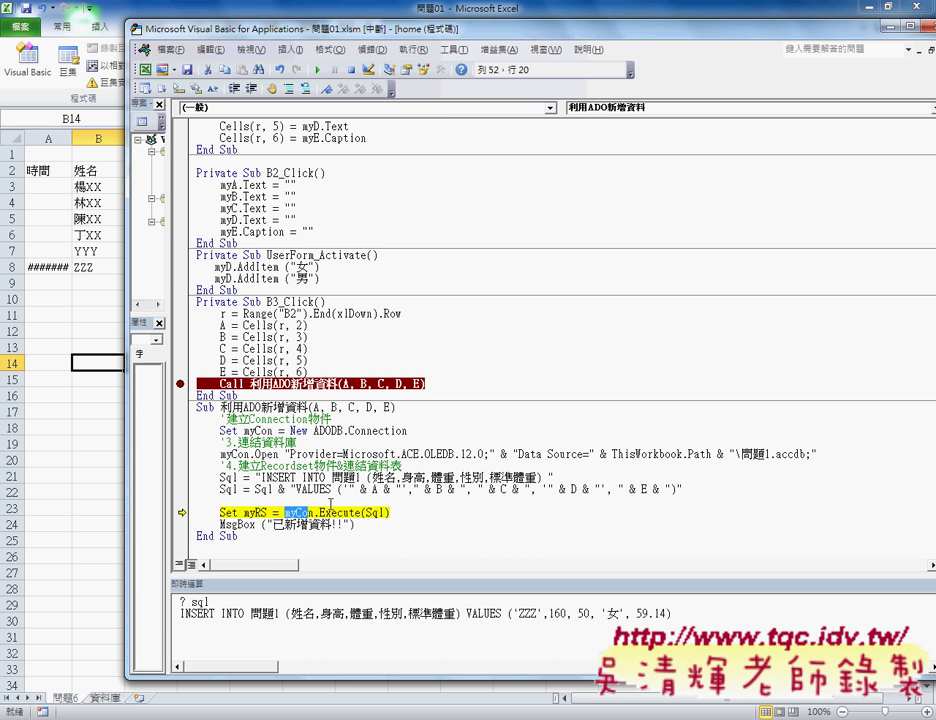
{"action": "left_click", "coordinate": [316, 512]}
{"action": "double_click", "coordinate": [343, 512]}
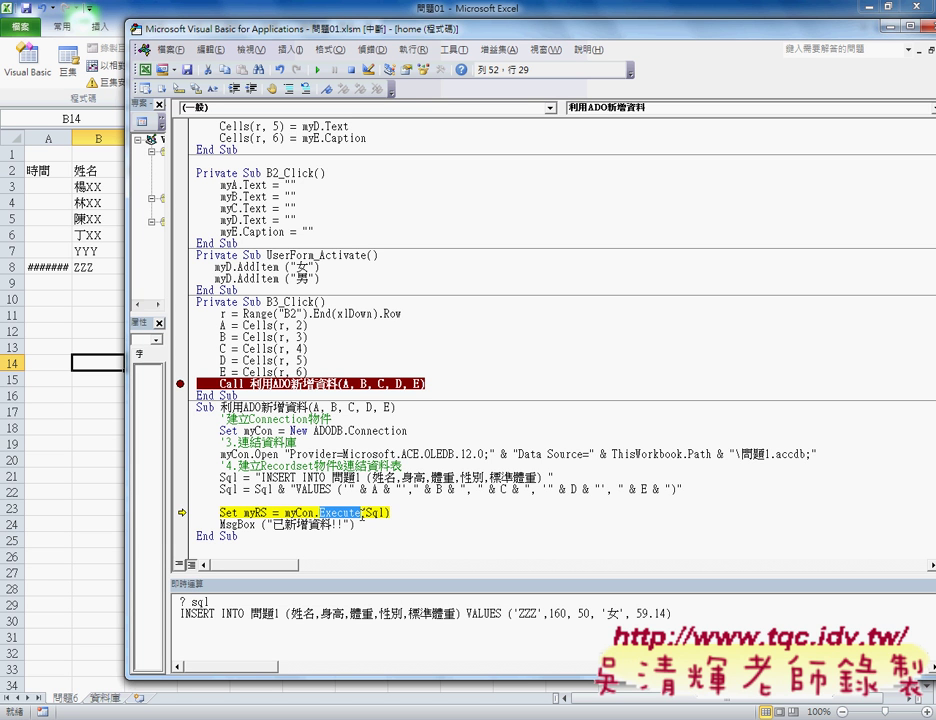
Step through the Execute insert, dismiss the added-record message, resume the macro, and close the form.
{"action": "key", "text": "F8"}
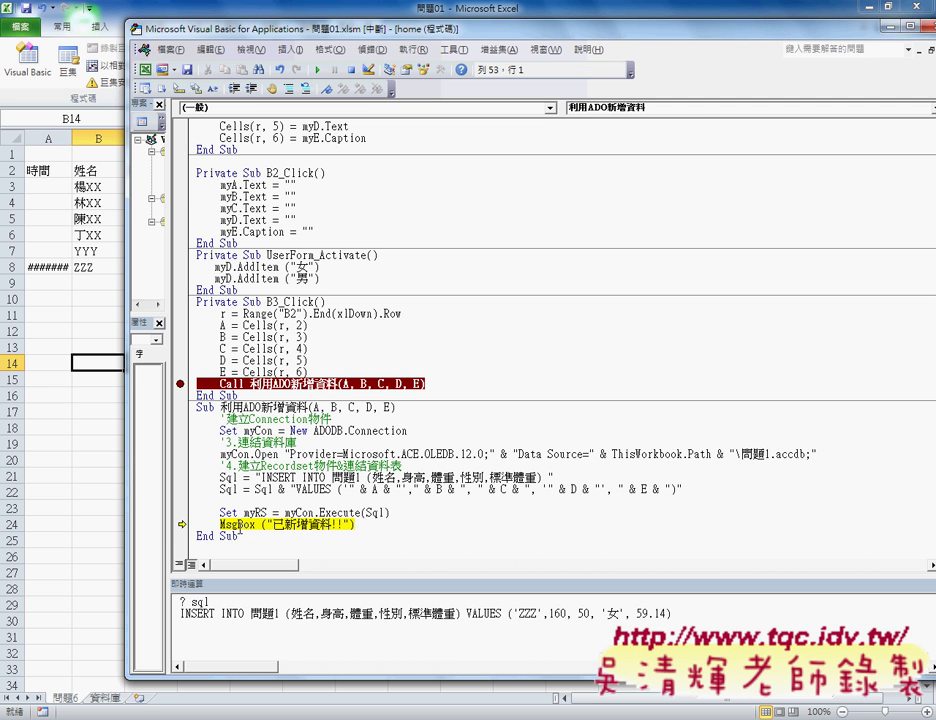
{"action": "key", "text": "F8"}
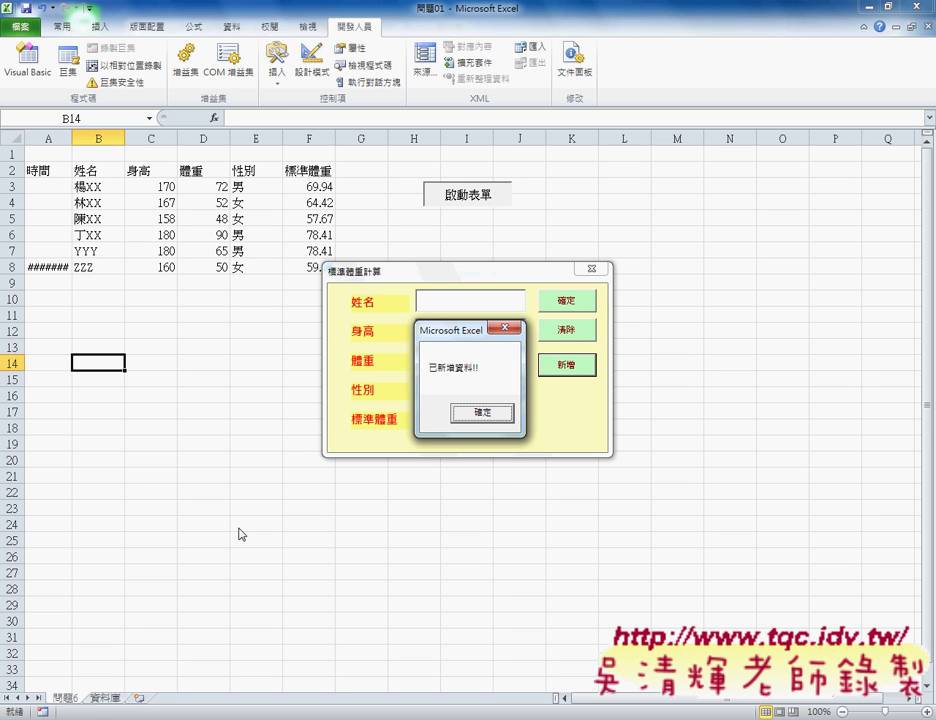
{"action": "left_click", "coordinate": [484, 414]}
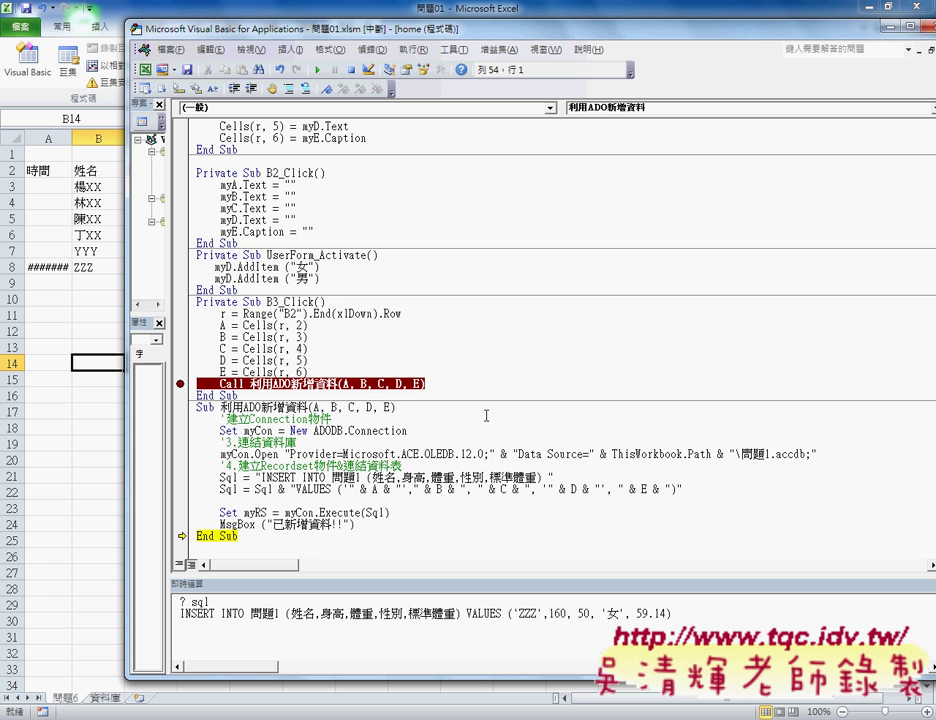
{"action": "left_click", "coordinate": [319, 72]}
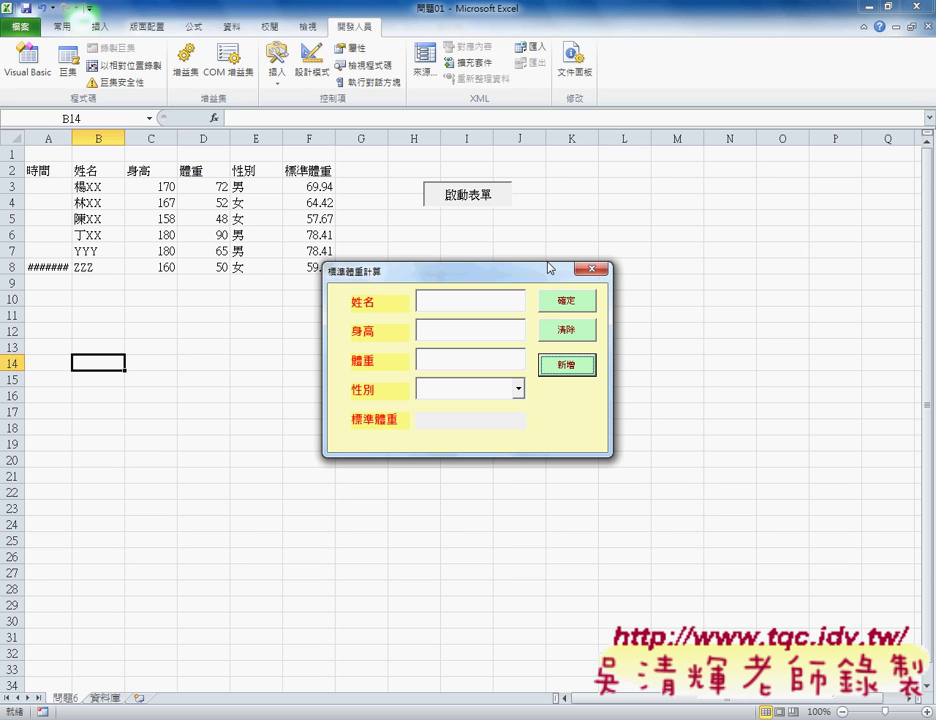
{"action": "left_click", "coordinate": [592, 268]}
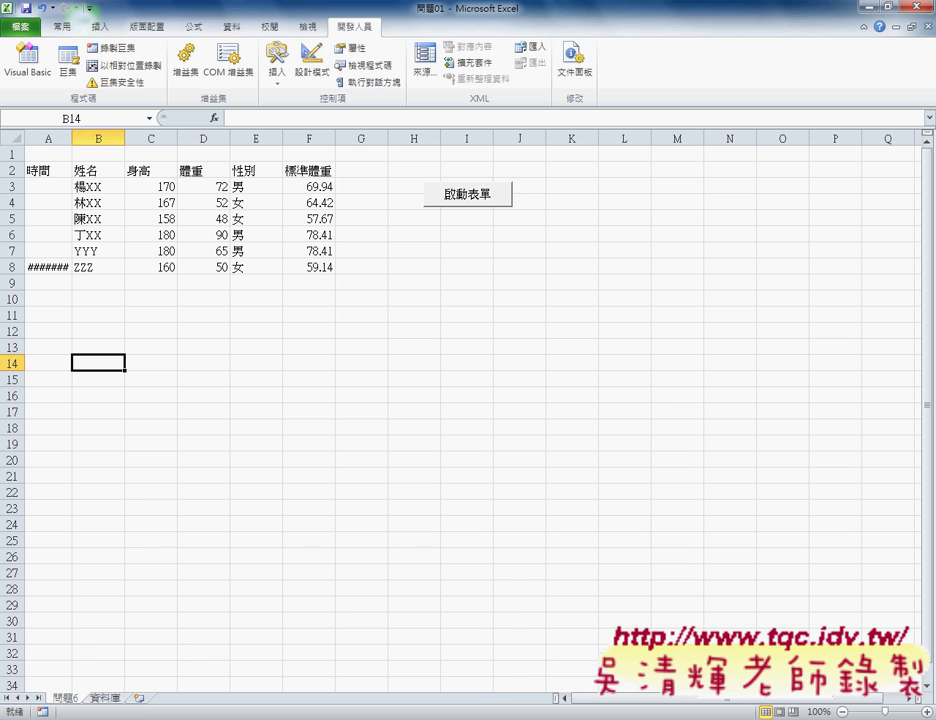
Open 問題1.accdb from the 02_範例 folder and view the ZZZ record in the 問題1 table.
{"action": "left_click", "coordinate": [405, 628]}
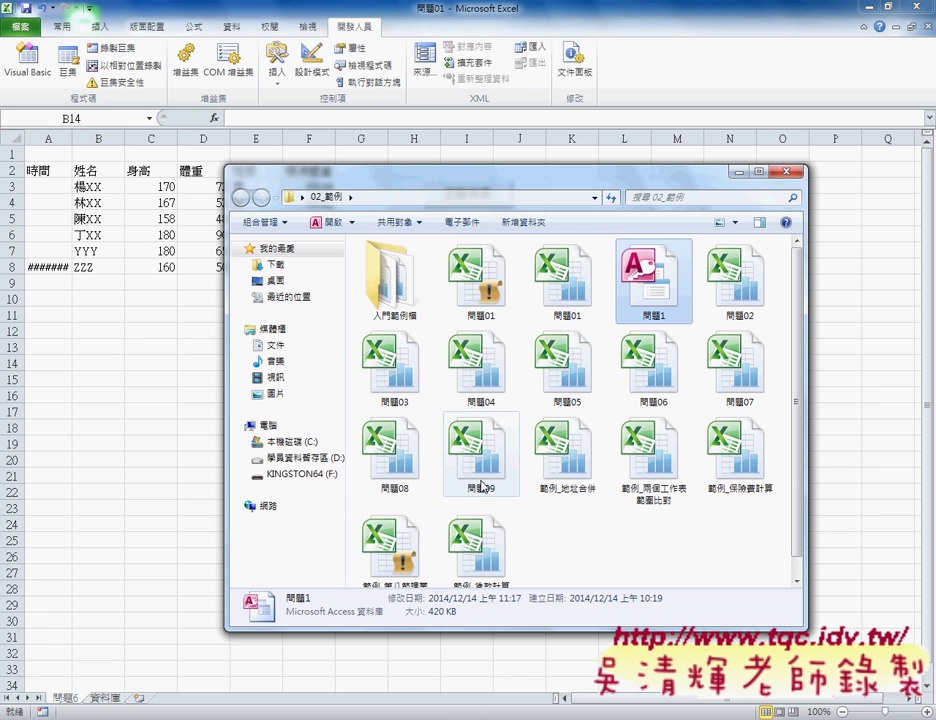
{"action": "double_click", "coordinate": [653, 283]}
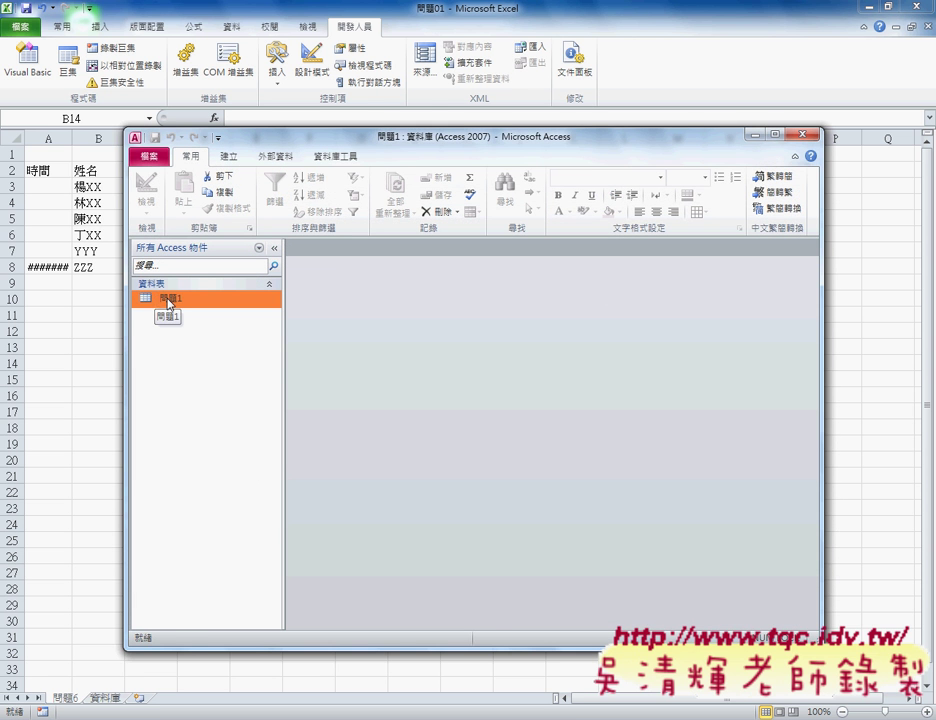
{"action": "double_click", "coordinate": [168, 299]}
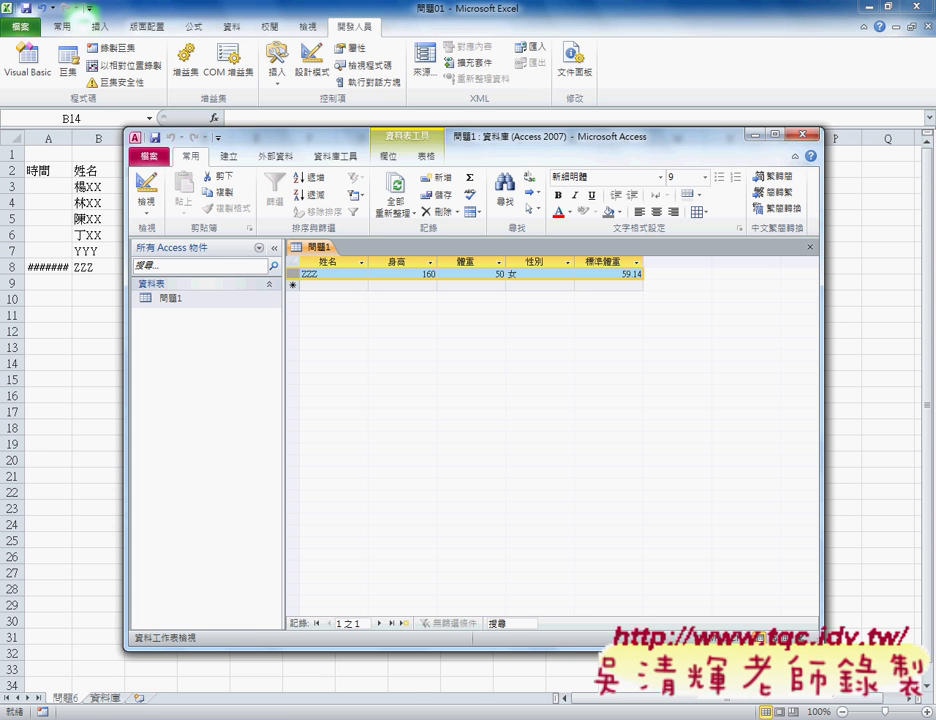
{"action": "mouse_move", "coordinate": [40, 711]}
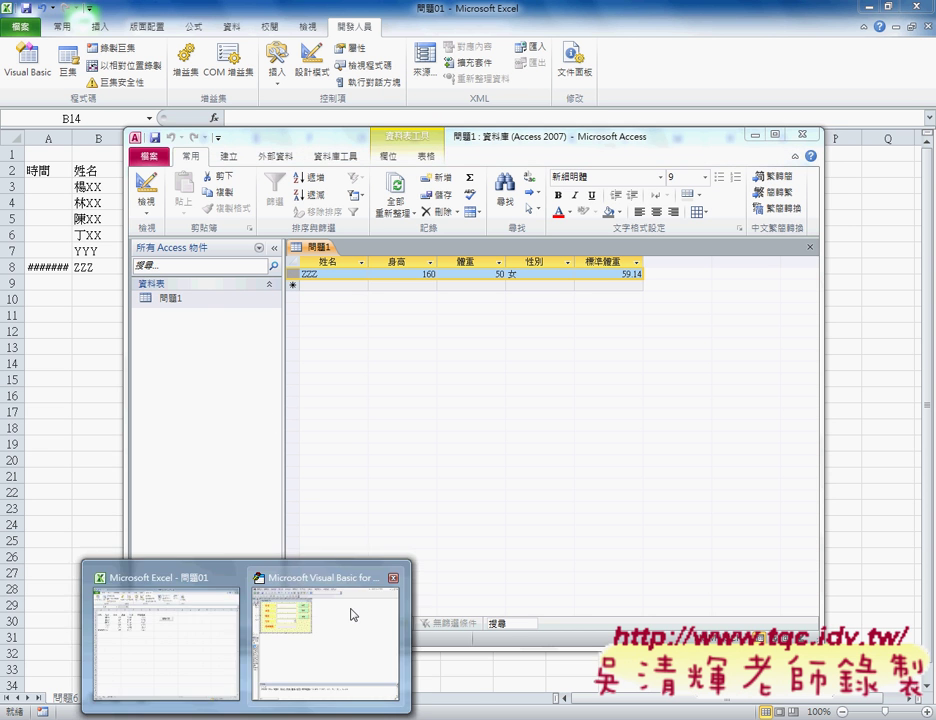
Back in VBA, widen the Project pane and open the 新增 button's B3_Click and 利用ADO新增資料 code.
{"action": "left_click", "coordinate": [297, 646]}
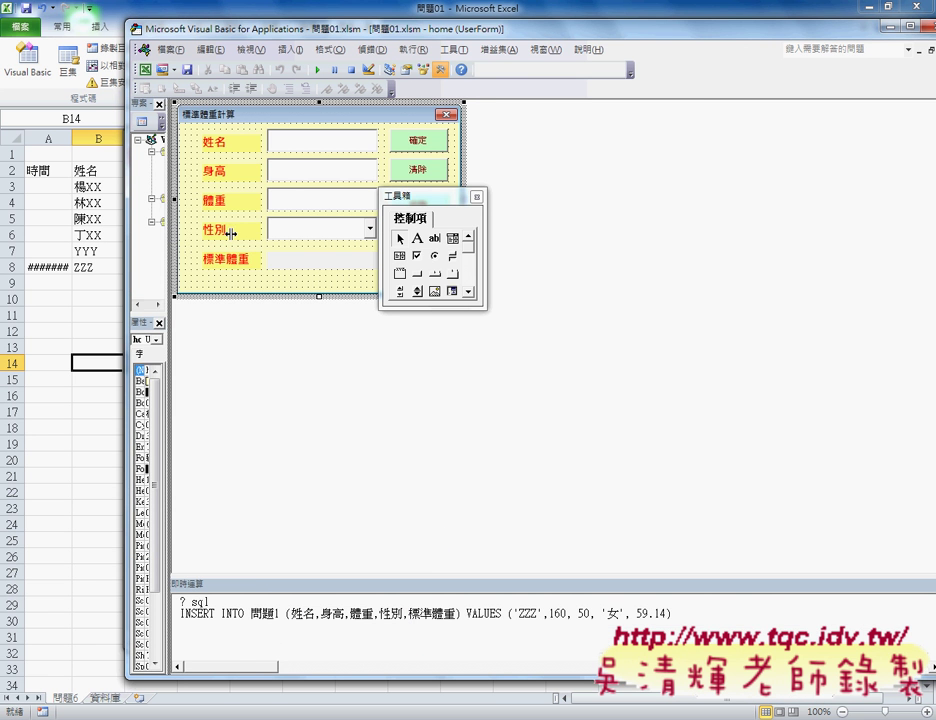
{"action": "left_click_drag", "start_coordinate": [173, 238], "coordinate": [233, 238]}
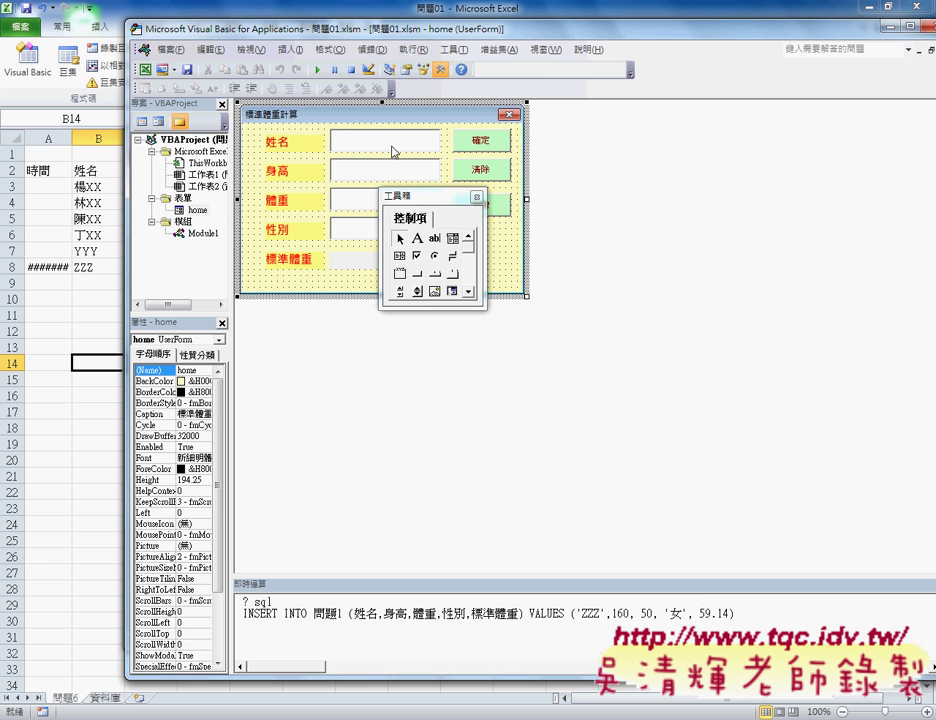
{"action": "left_click", "coordinate": [498, 213]}
{"action": "double_click", "coordinate": [498, 213]}
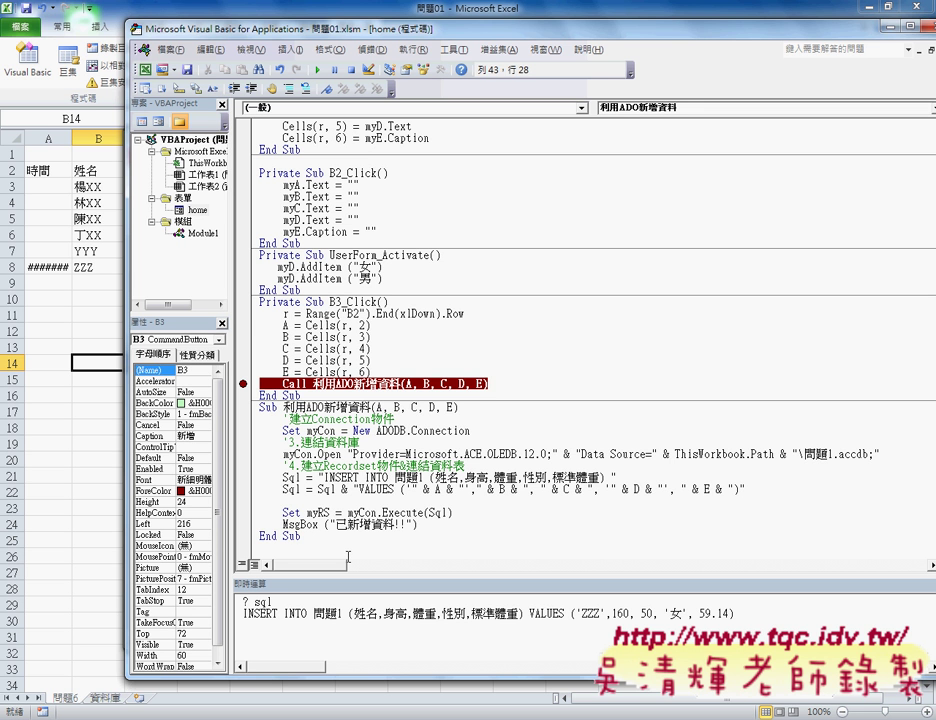
{"action": "left_click_drag", "start_coordinate": [300, 536], "coordinate": [254, 307]}
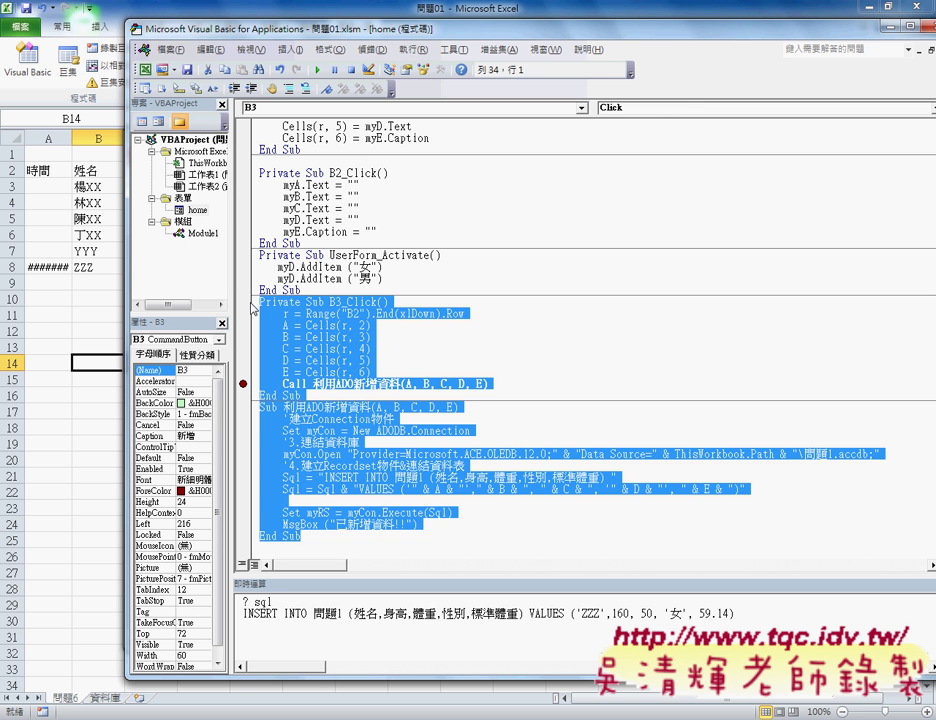